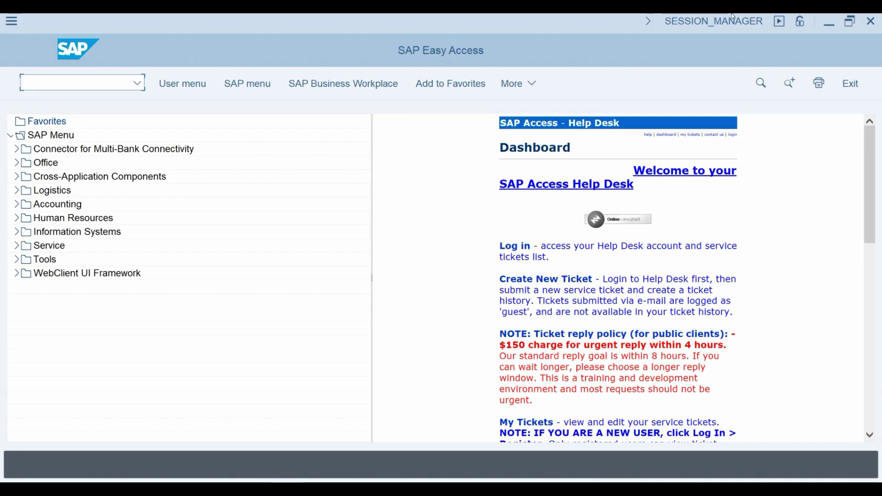
Start the SPRO Customizing transaction and open the SAP Reference IMG
{"action": "left_click", "coordinate": [88, 85]}
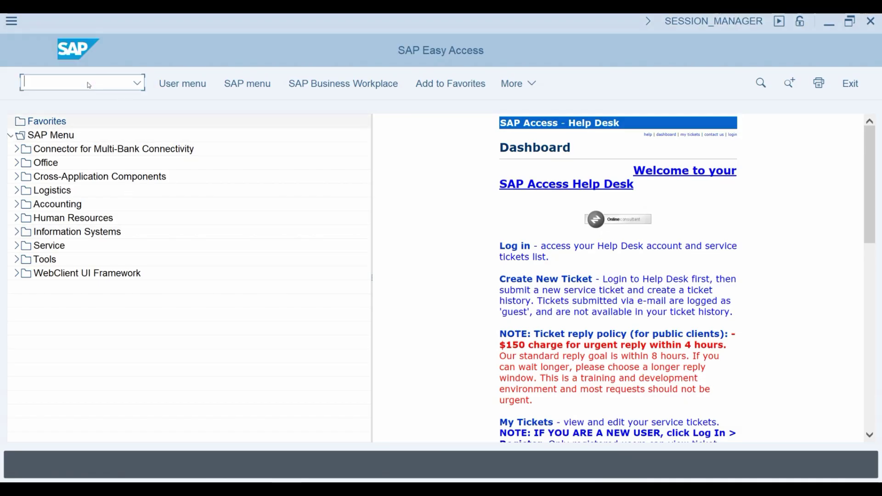
{"action": "type", "text": "spro"}
{"action": "key", "text": "Return"}
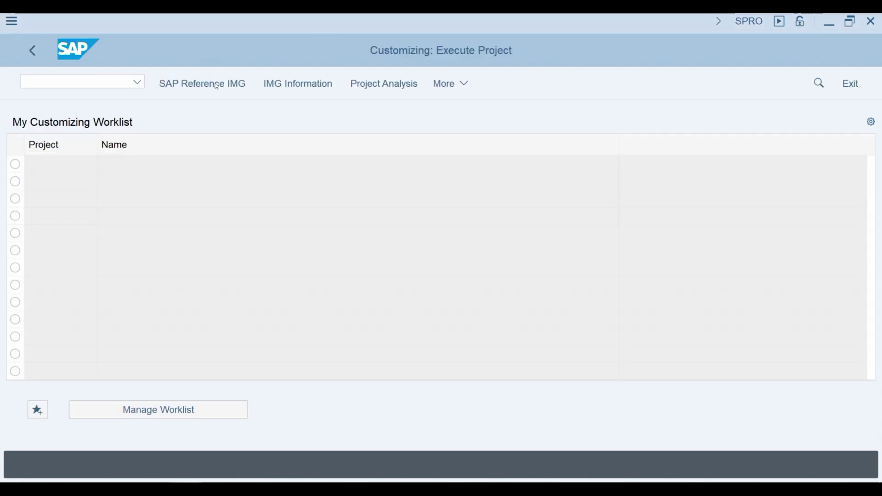
{"action": "left_click", "coordinate": [217, 86]}
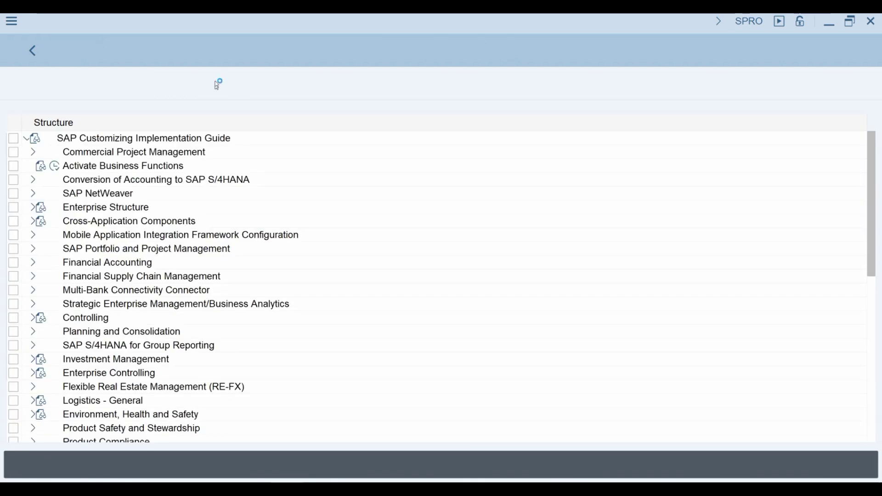
{"action": "left_click", "coordinate": [872, 358]}
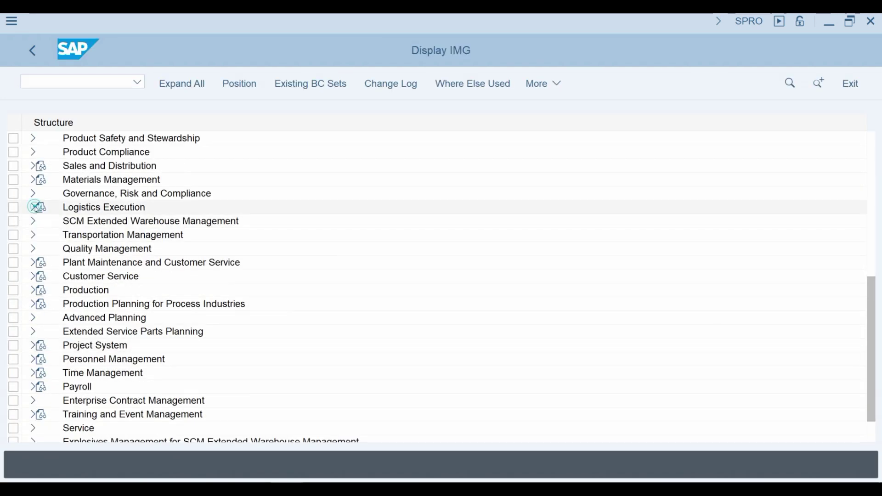
Run Generate Distribution Model under Logistics Execution > EWM Integration > Basic Setup of Connectivity
{"action": "left_click", "coordinate": [34, 207]}
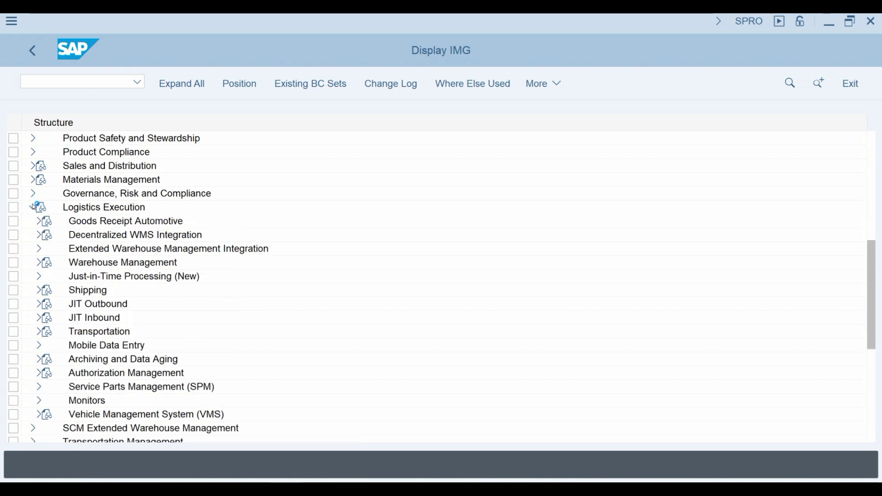
{"action": "left_click", "coordinate": [39, 249]}
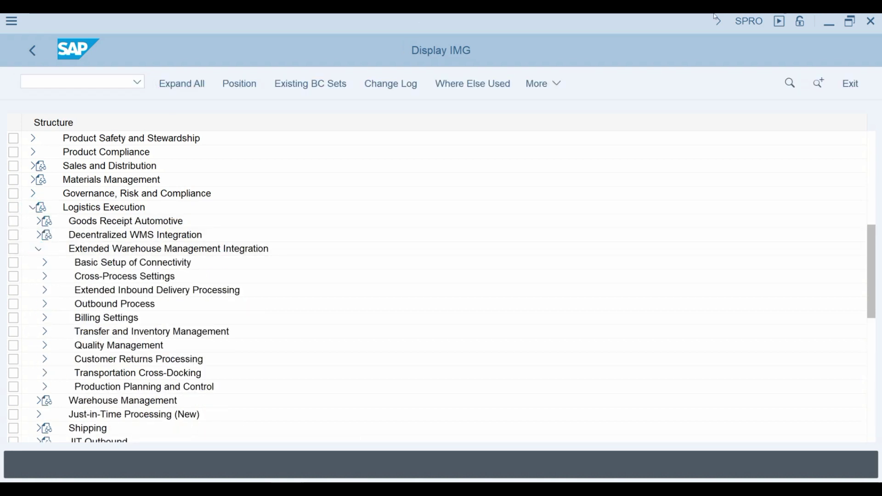
{"action": "left_click", "coordinate": [45, 263]}
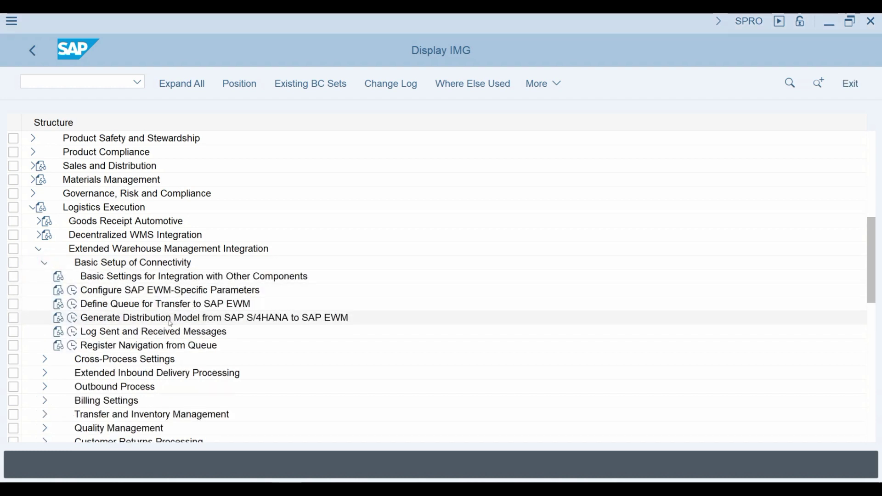
{"action": "left_click", "coordinate": [73, 317]}
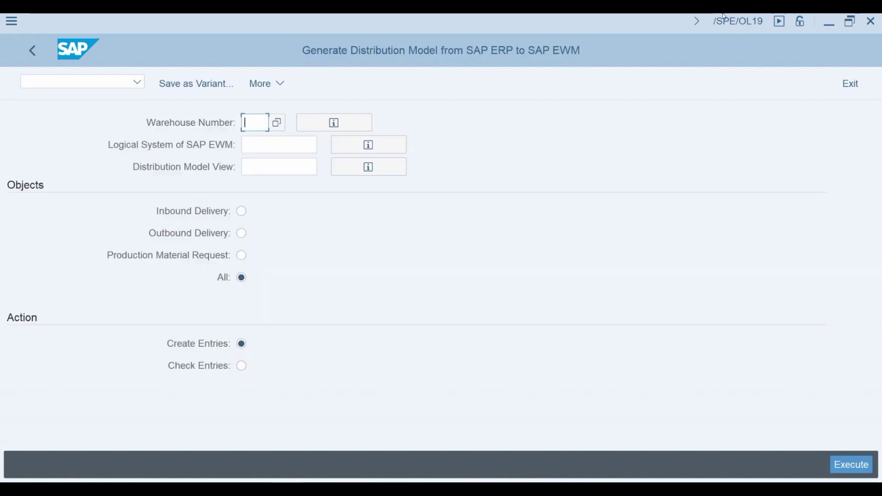
Set warehouse S4W, EWM logical system S49EWM100 and distribution model view EWM
{"action": "left_click", "coordinate": [266, 127]}
{"action": "left_click", "coordinate": [254, 124]}
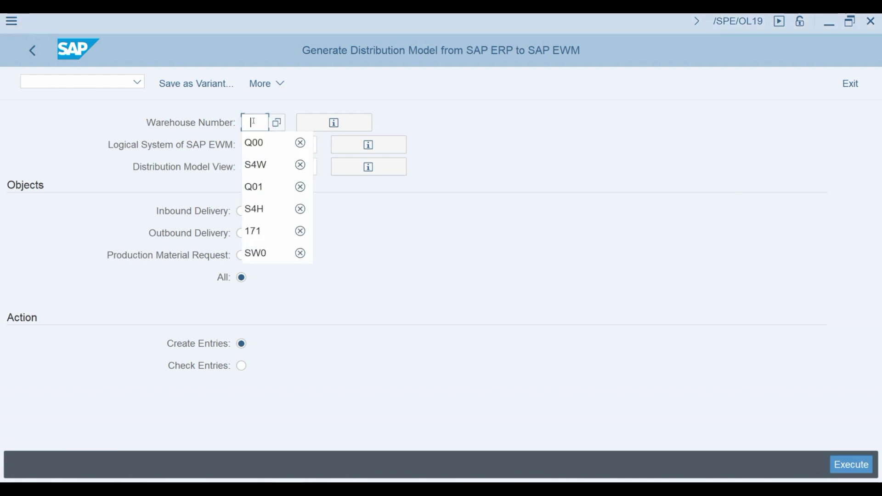
{"action": "left_click", "coordinate": [274, 164]}
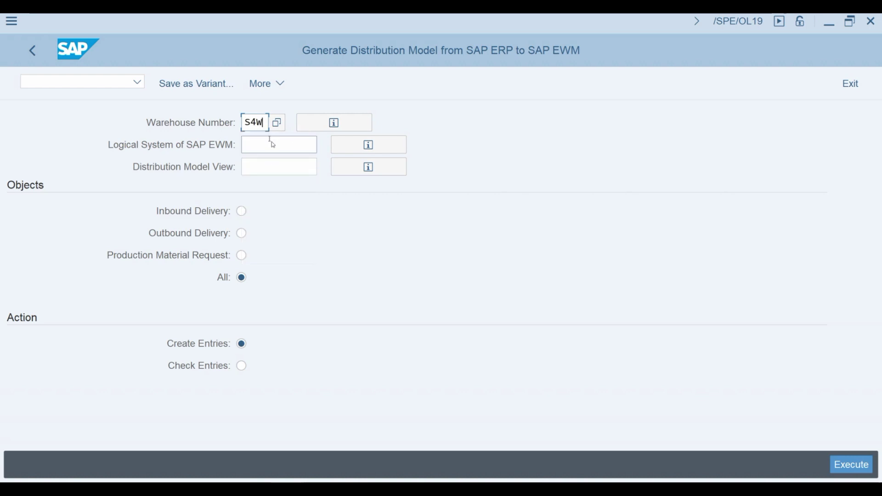
{"action": "left_click", "coordinate": [273, 141]}
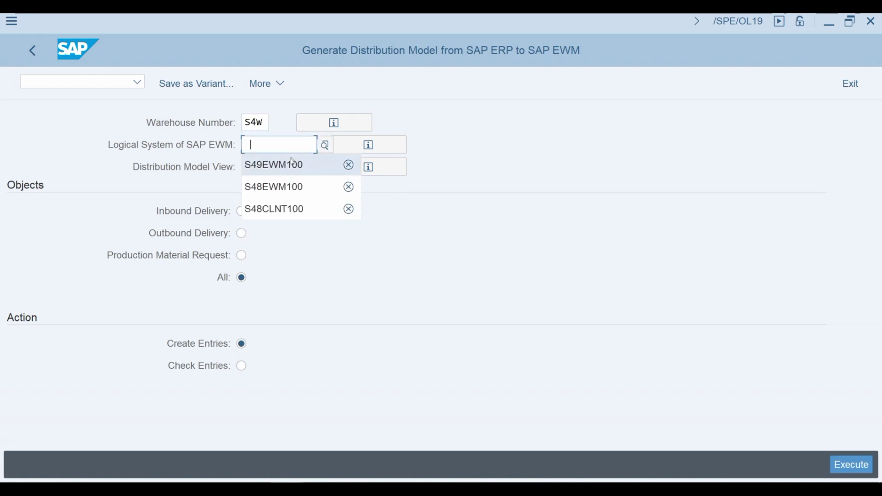
{"action": "left_click", "coordinate": [280, 164]}
{"action": "left_click", "coordinate": [268, 163]}
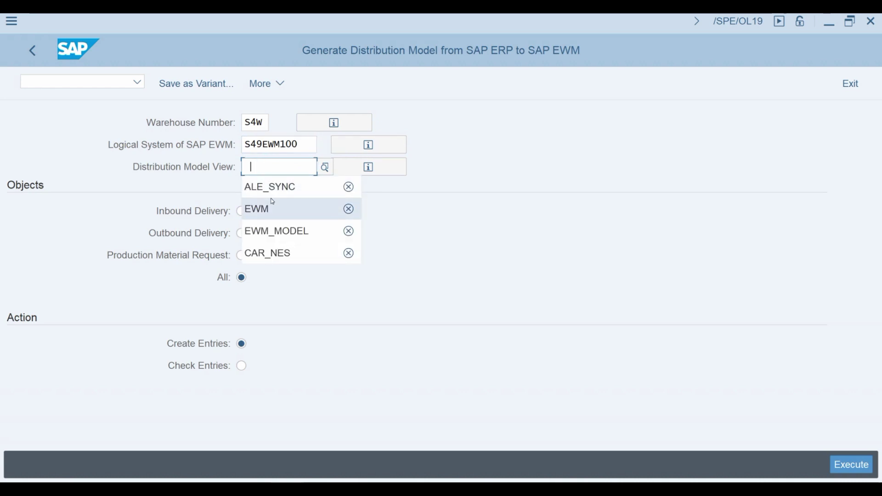
{"action": "left_click", "coordinate": [272, 207]}
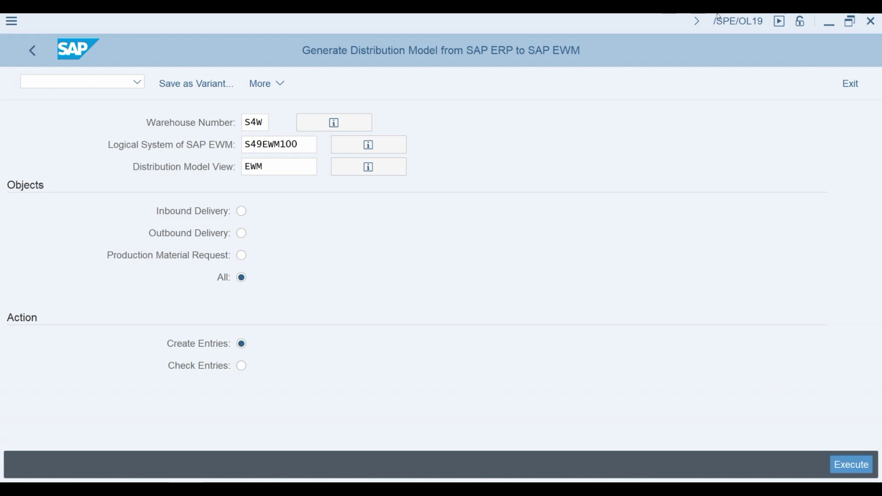
Run the distribution model in Check Entries mode and acknowledge the result
{"action": "left_click", "coordinate": [242, 366]}
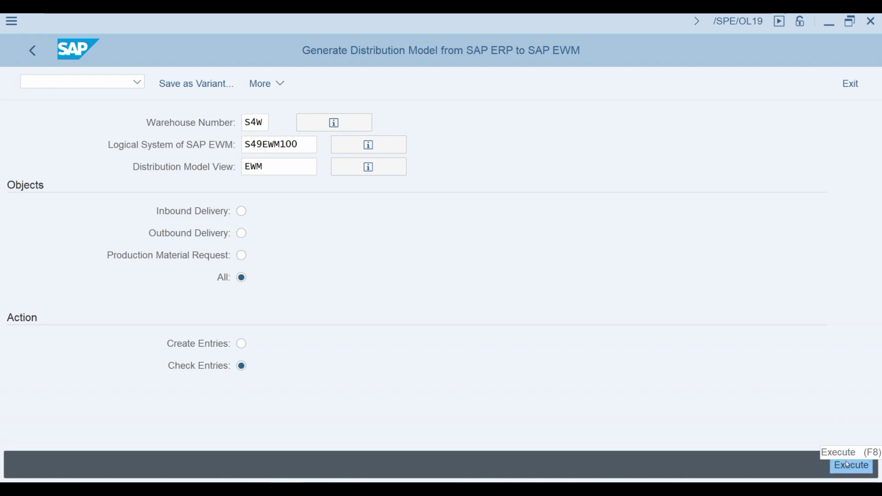
{"action": "left_click", "coordinate": [848, 465]}
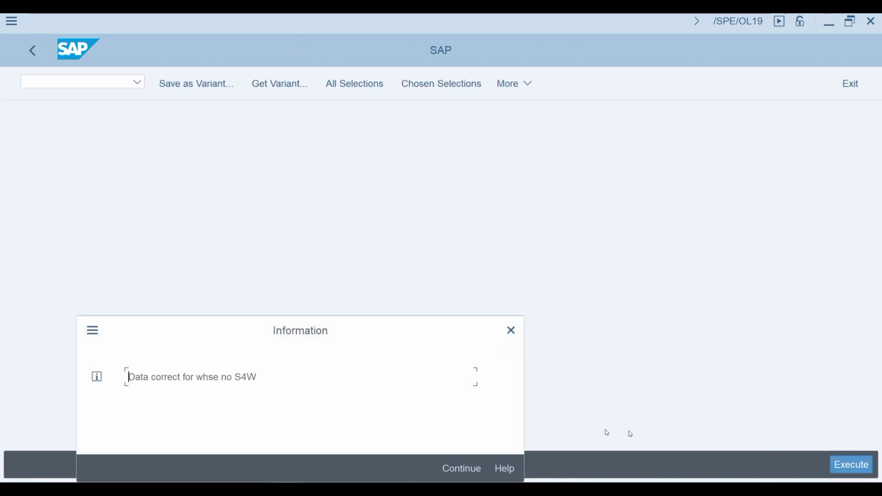
{"action": "left_click", "coordinate": [467, 470]}
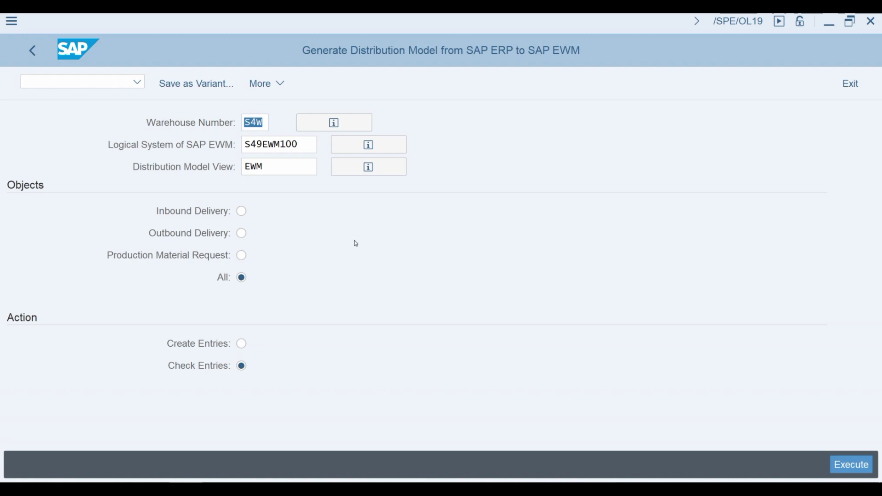
Close the check Information dialog and go back to the Display IMG tree
{"action": "left_click", "coordinate": [354, 240]}
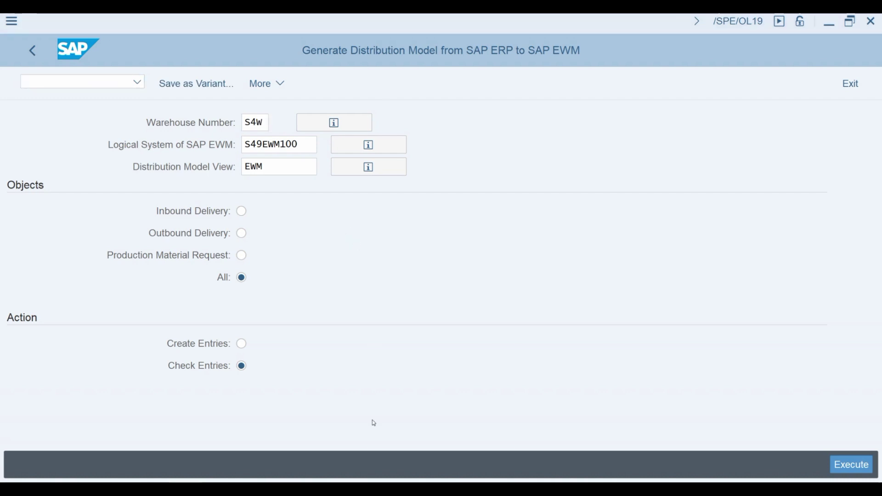
{"action": "left_click", "coordinate": [32, 52]}
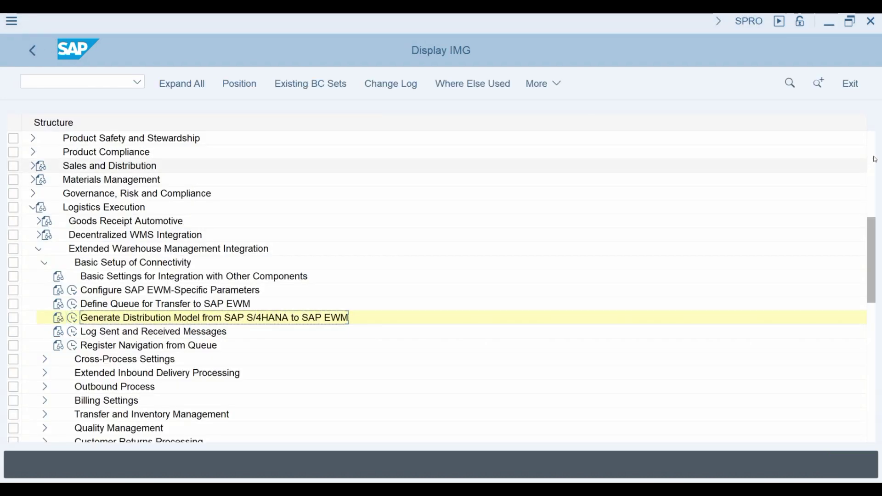
Run Map Document Types from ERP System to EWM under SCM EWM > Interfaces > ERP Integration > Delivery Processing
{"action": "left_click", "coordinate": [31, 208]}
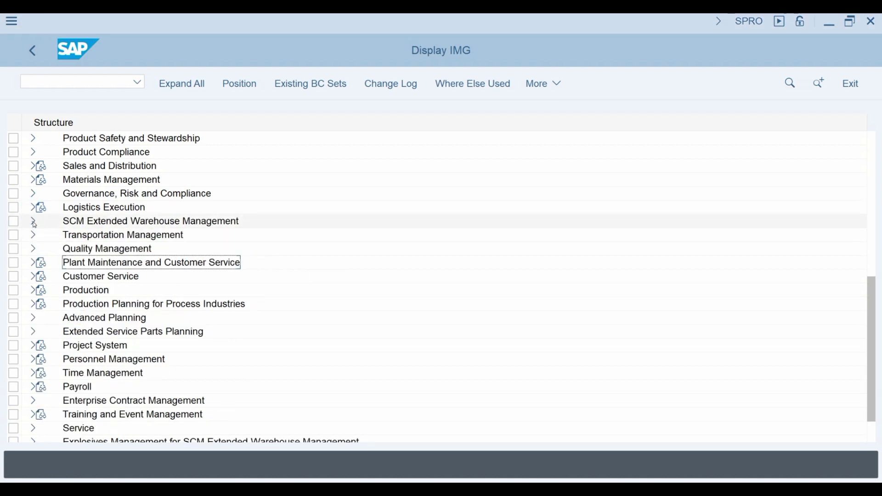
{"action": "left_click", "coordinate": [33, 221]}
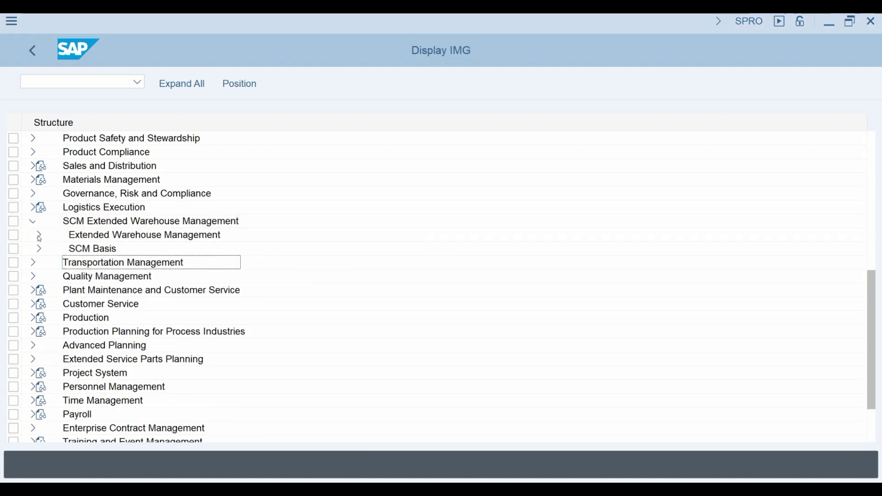
{"action": "left_click", "coordinate": [36, 236]}
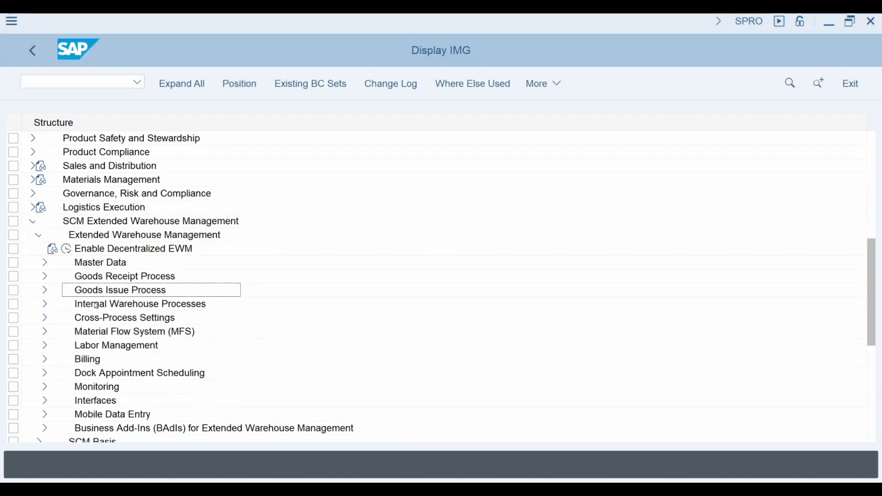
{"action": "left_click", "coordinate": [45, 401]}
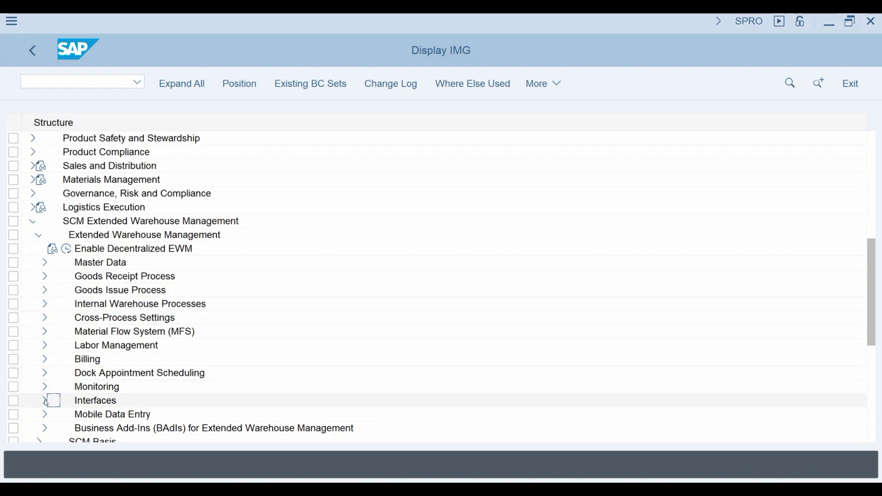
{"action": "left_click", "coordinate": [49, 332]}
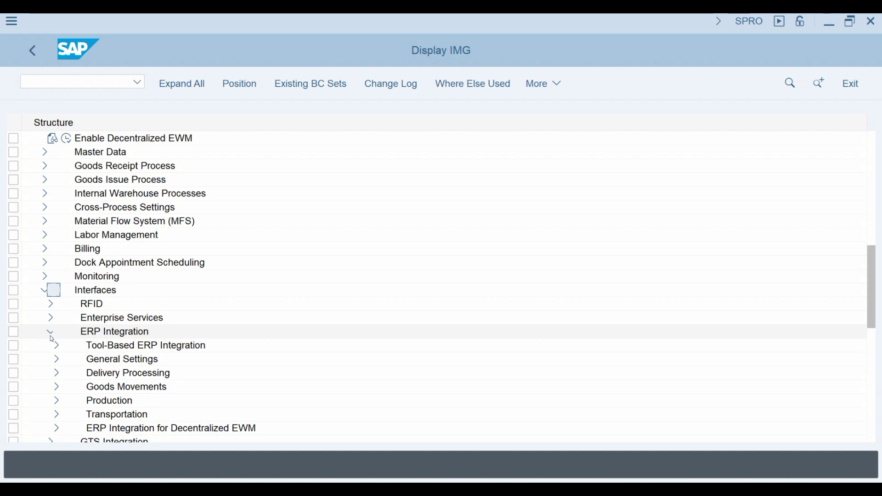
{"action": "left_click", "coordinate": [56, 372]}
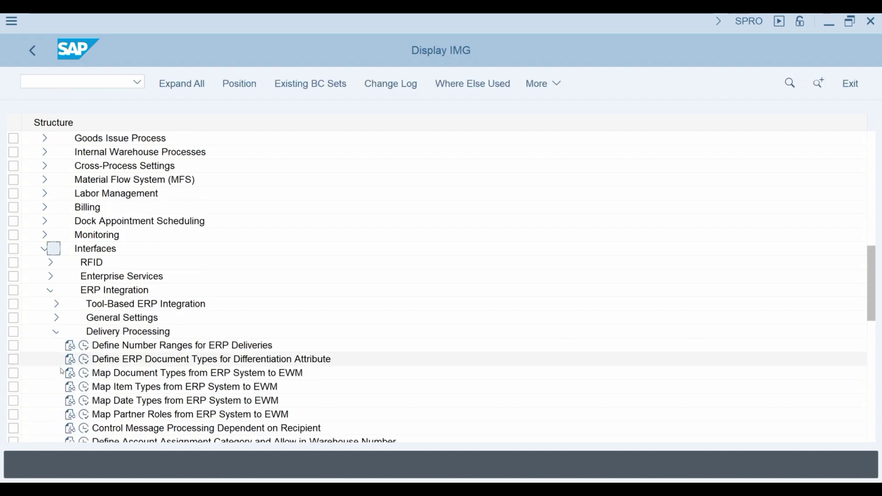
{"action": "left_click", "coordinate": [83, 375]}
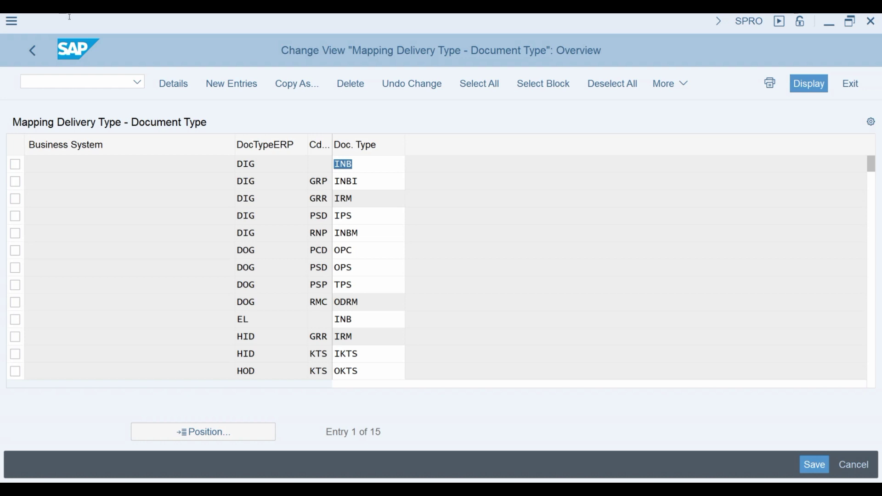
Page through the 15 delivery type to document type mappings and return to the IMG
{"action": "left_click", "coordinate": [871, 285]}
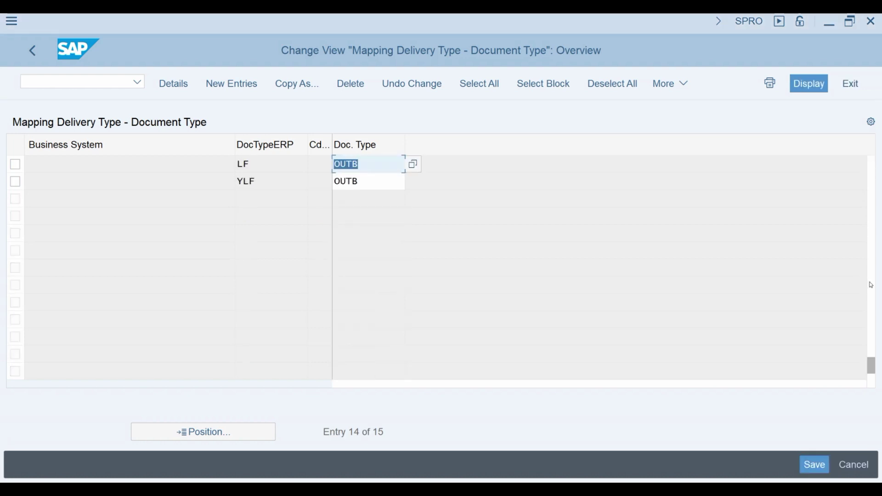
{"action": "left_click", "coordinate": [872, 168]}
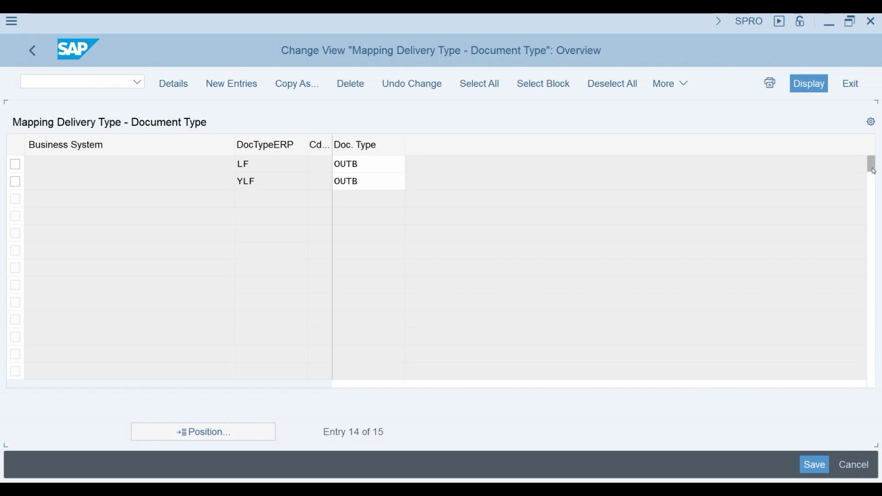
{"action": "left_click", "coordinate": [31, 60]}
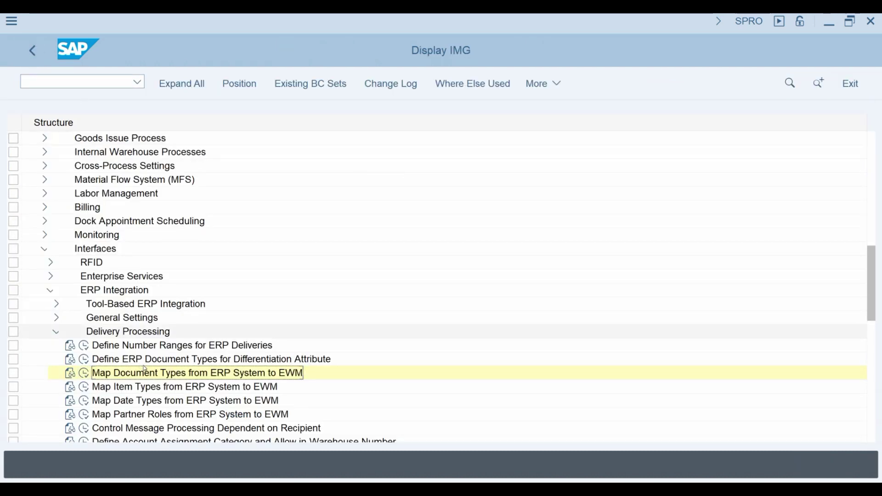
Review item type (22) and date type (40) mappings, then open the empty partner role mapping
{"action": "left_click", "coordinate": [84, 386]}
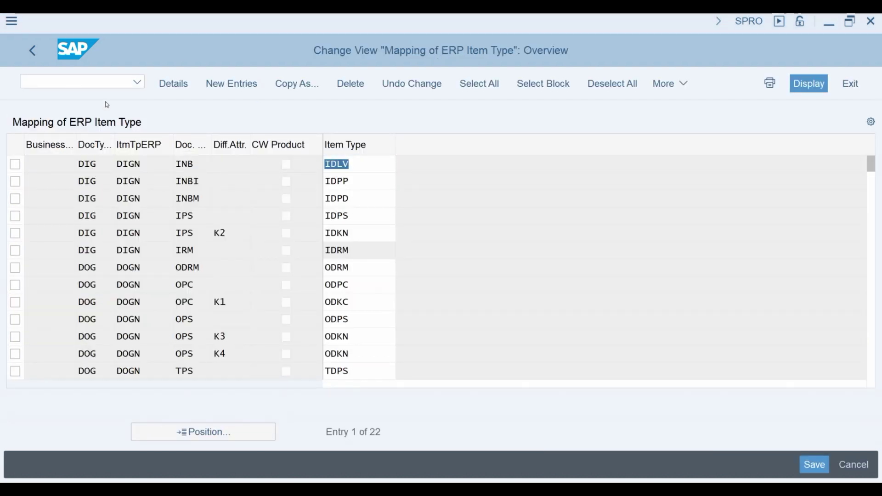
{"action": "left_click", "coordinate": [32, 51]}
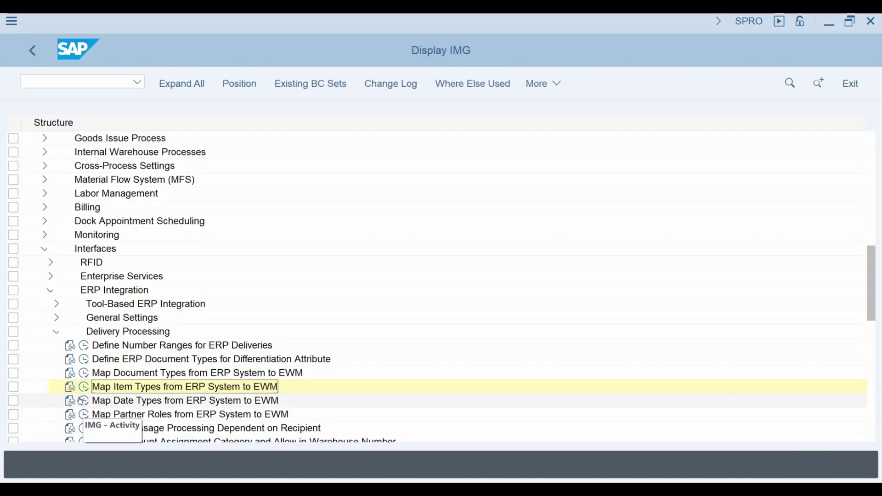
{"action": "left_click", "coordinate": [84, 400]}
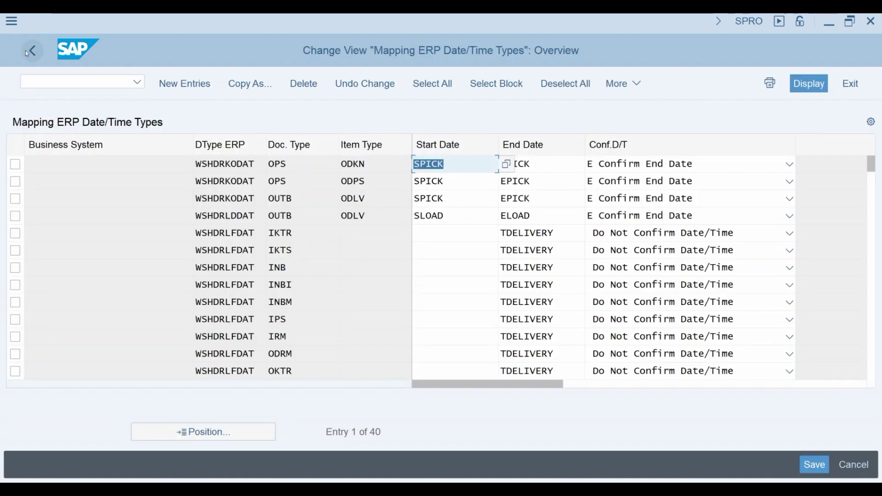
{"action": "left_click", "coordinate": [26, 50]}
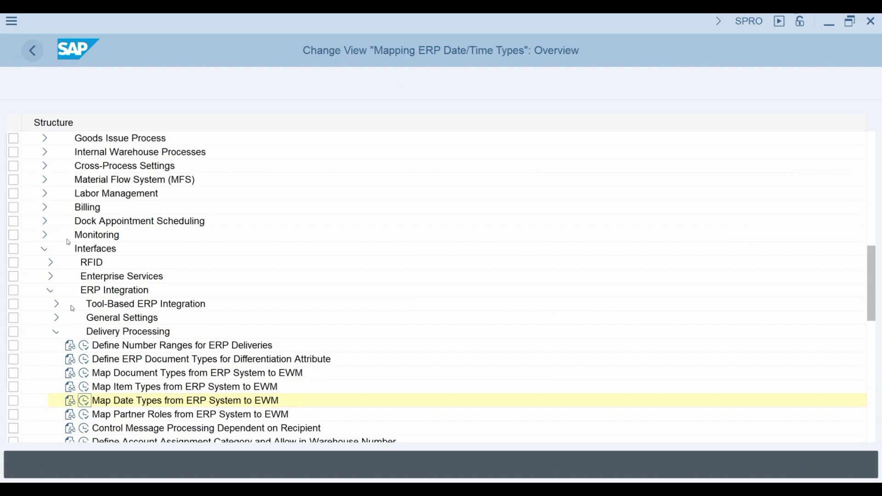
{"action": "left_click", "coordinate": [83, 414]}
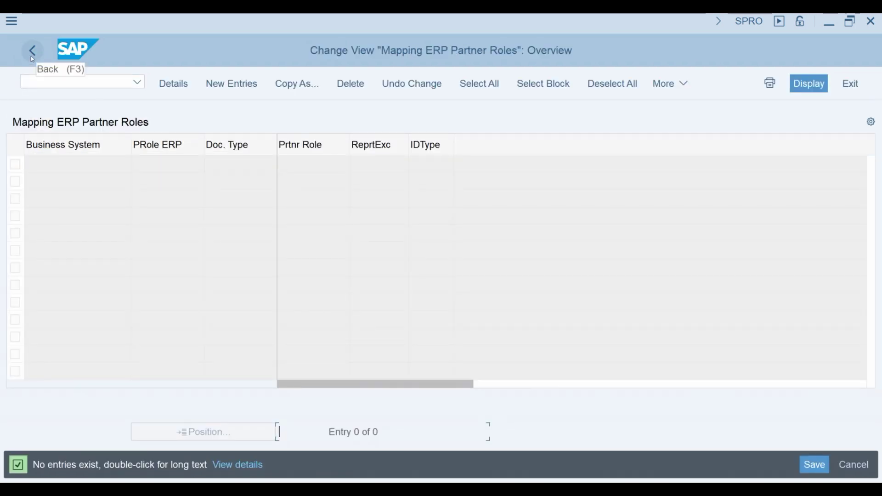
Check ERP delivery number interval 01 (6000000–9999999, status 6000499) and return to the IMG
{"action": "left_click", "coordinate": [31, 56]}
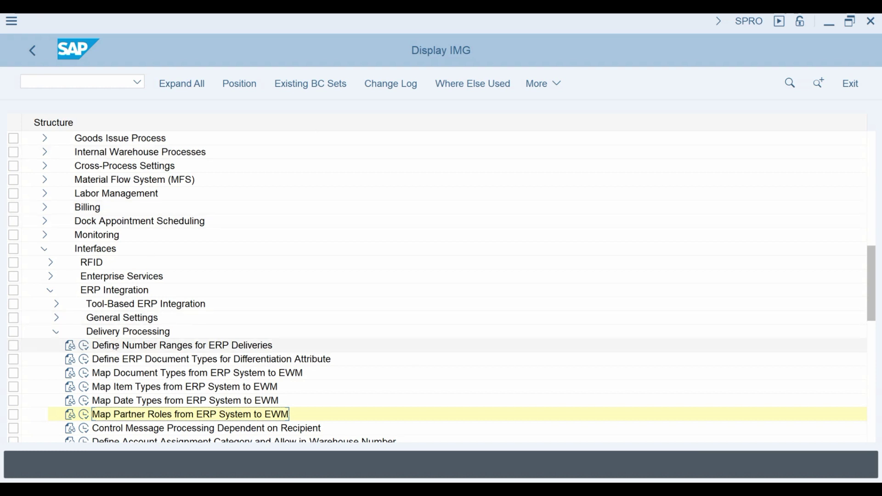
{"action": "left_click", "coordinate": [83, 346]}
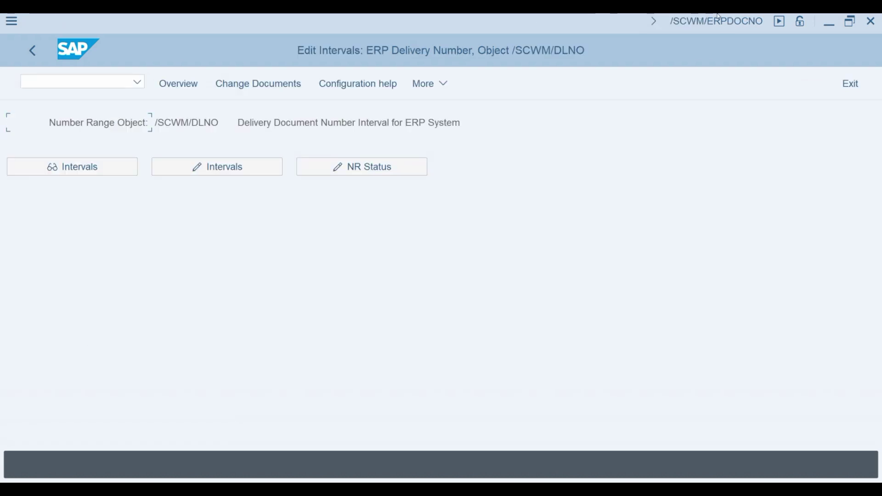
{"action": "left_click", "coordinate": [118, 175]}
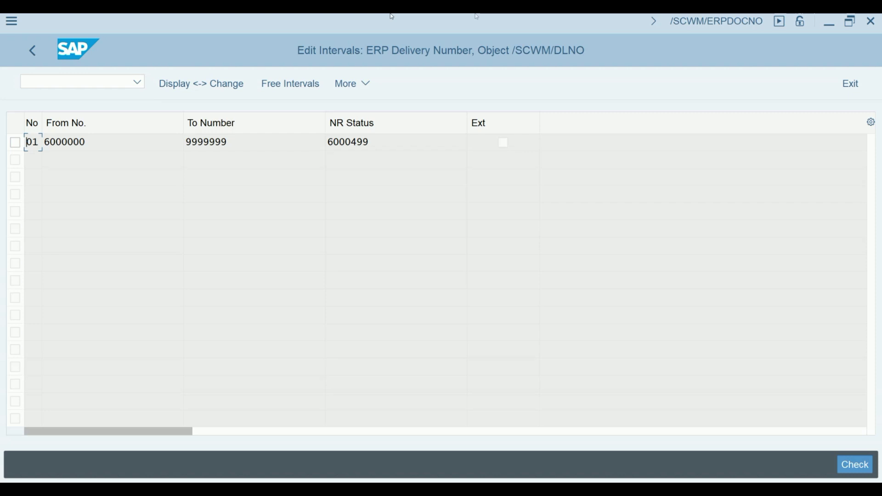
{"action": "left_click", "coordinate": [37, 57]}
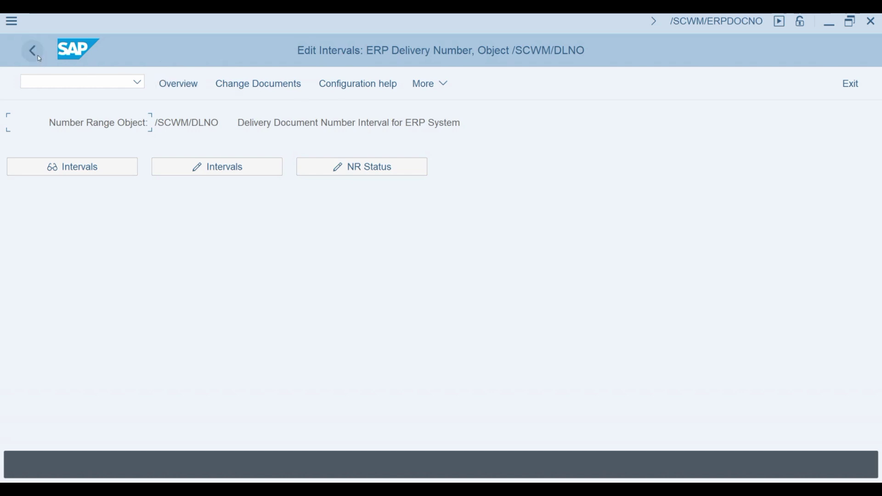
{"action": "left_click", "coordinate": [32, 50]}
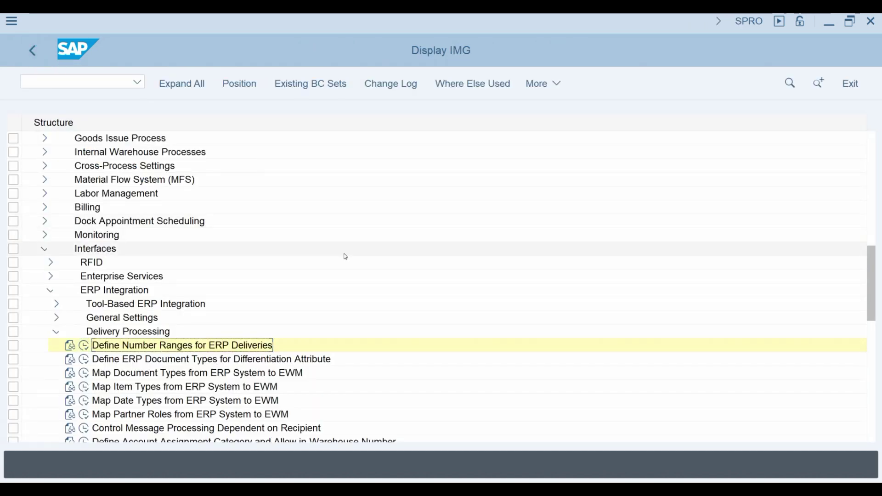